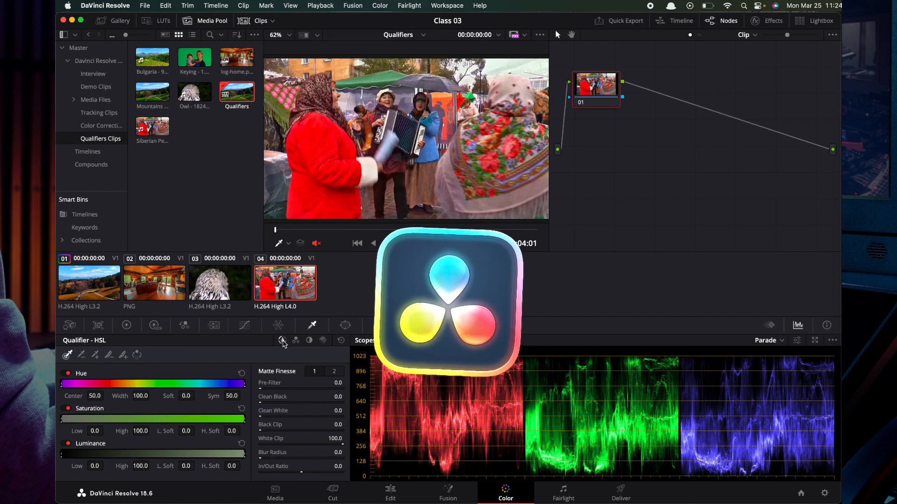
Look through the qualifier's RGB, LUM and 3D modes on the street festival clip, ending on LUM.
{"action": "left_click", "coordinate": [296, 340]}
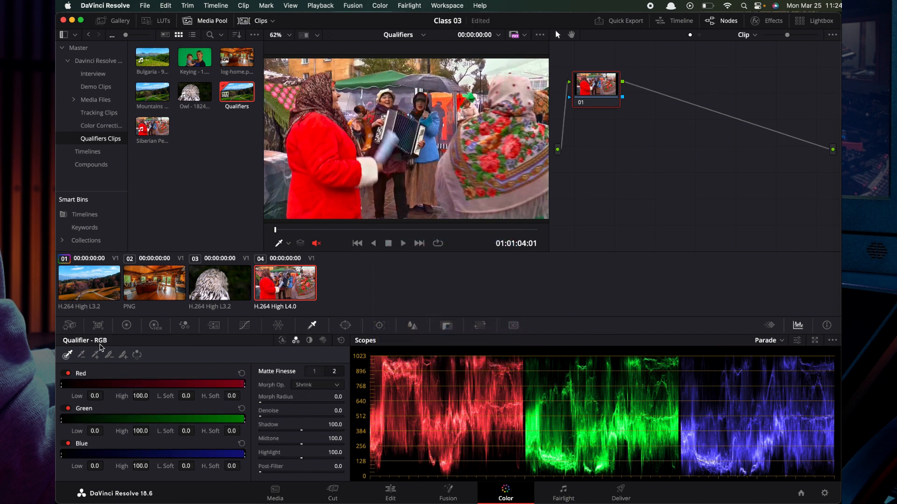
{"action": "left_click", "coordinate": [309, 340]}
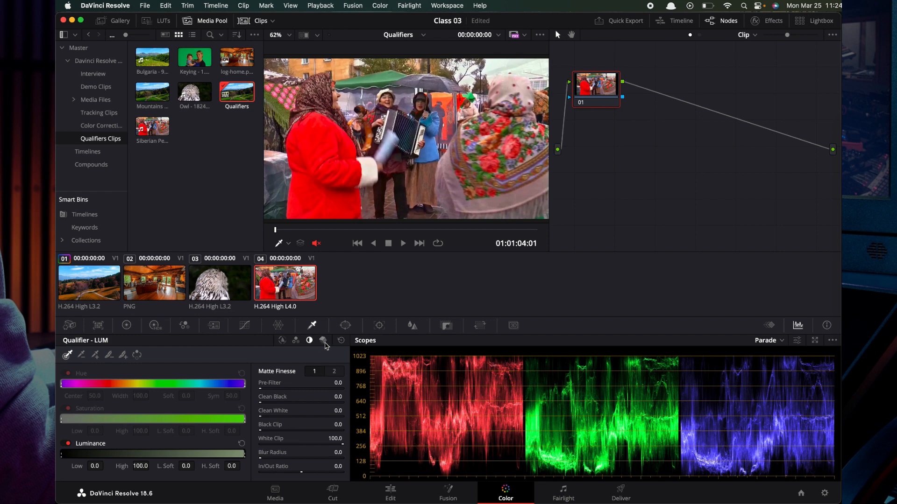
{"action": "left_click", "coordinate": [323, 341]}
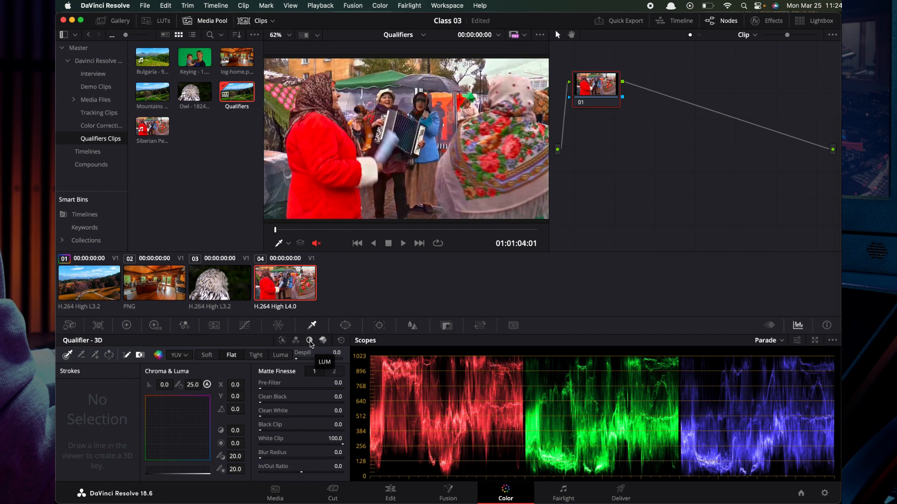
{"action": "left_click", "coordinate": [311, 342]}
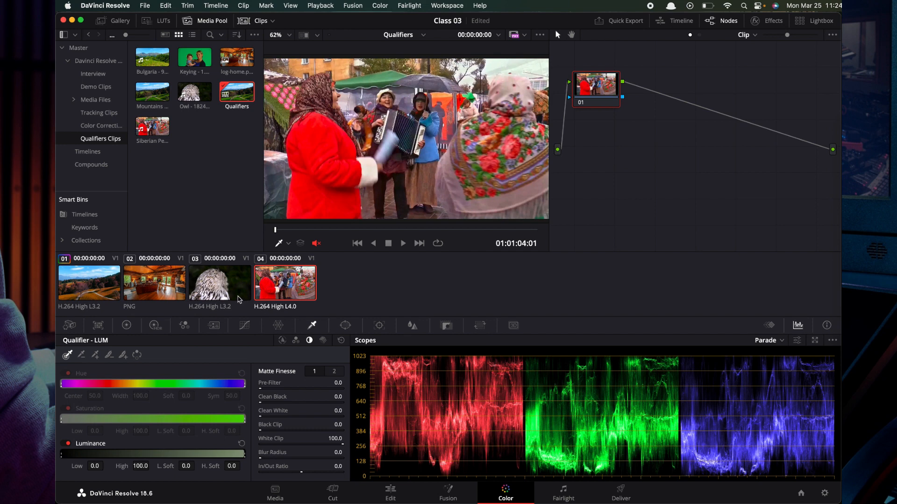
Open the owl clip in an enlarged viewer, set its qualifier to LUM mode and move the playhead to 00:00:03:18.
{"action": "left_click", "coordinate": [222, 290]}
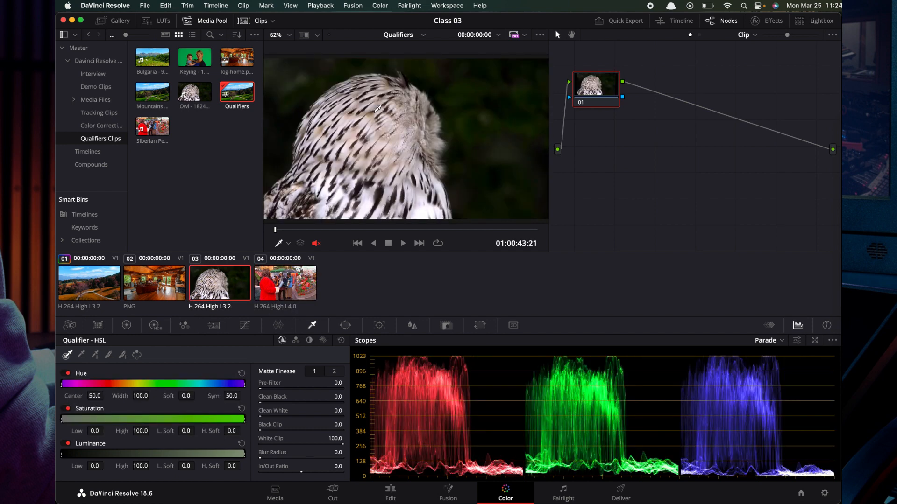
{"action": "left_click", "coordinate": [207, 22]}
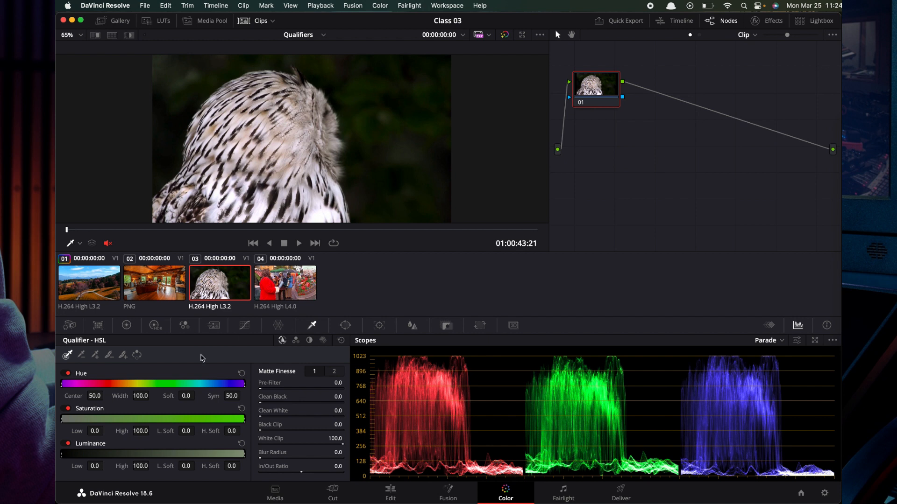
{"action": "left_click", "coordinate": [309, 340]}
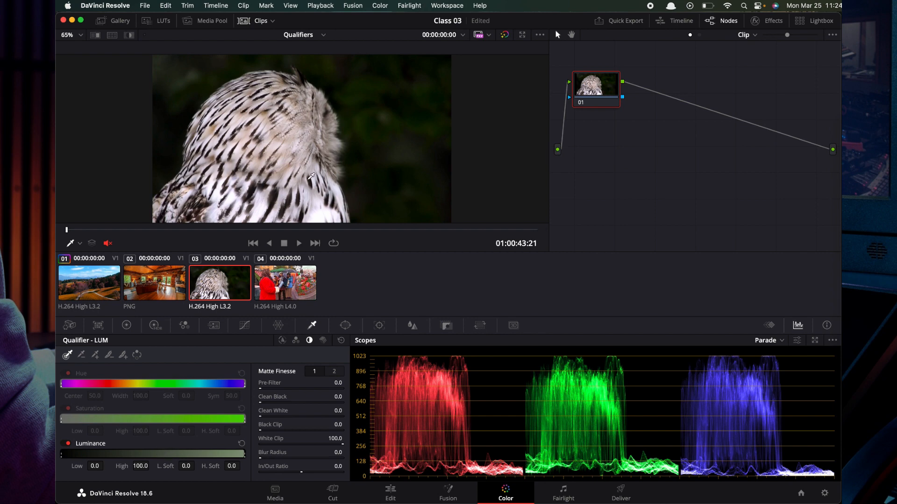
{"action": "left_click", "coordinate": [257, 22]}
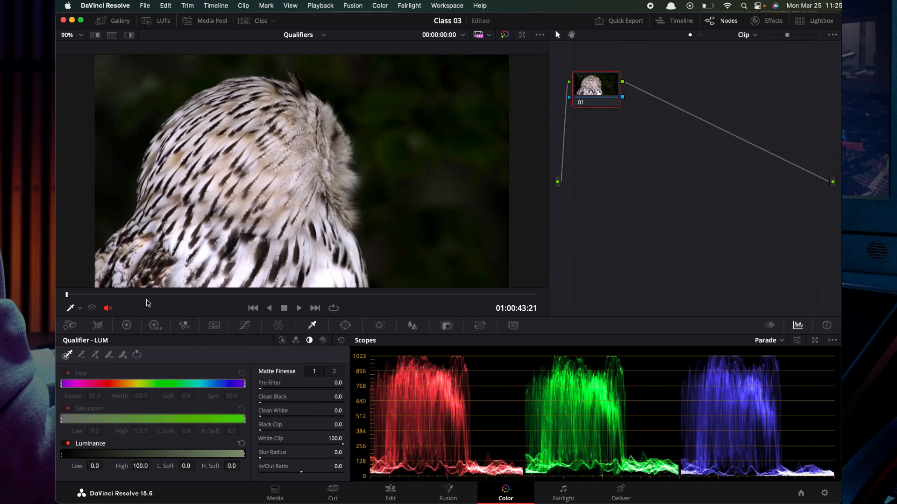
{"action": "left_click_drag", "start_coordinate": [67, 296], "coordinate": [154, 294]}
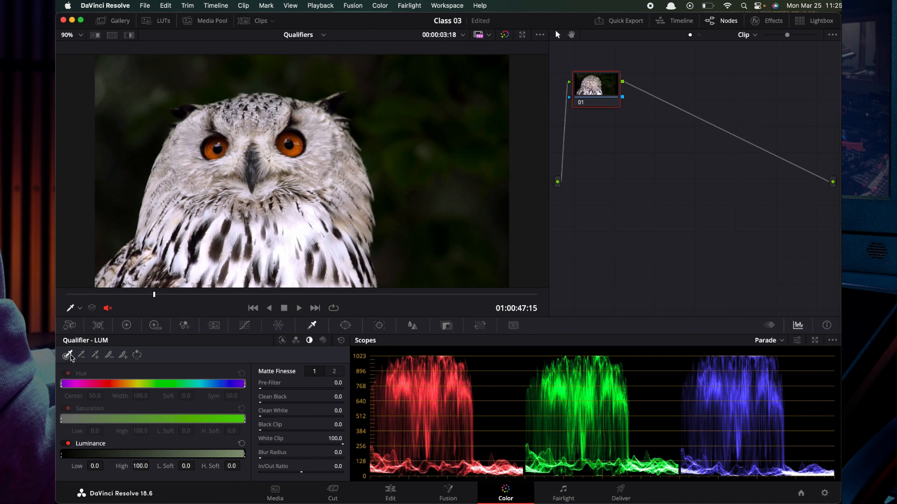
Sample the owl's white chest feathers with the luminance qualifier and display the selection as a black-and-white highlight.
{"action": "left_click", "coordinate": [298, 216]}
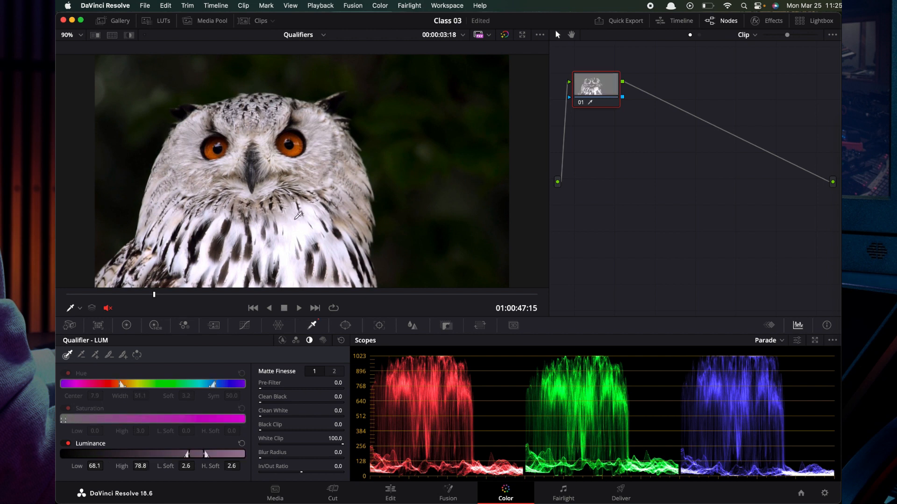
{"action": "left_click", "coordinate": [128, 36]}
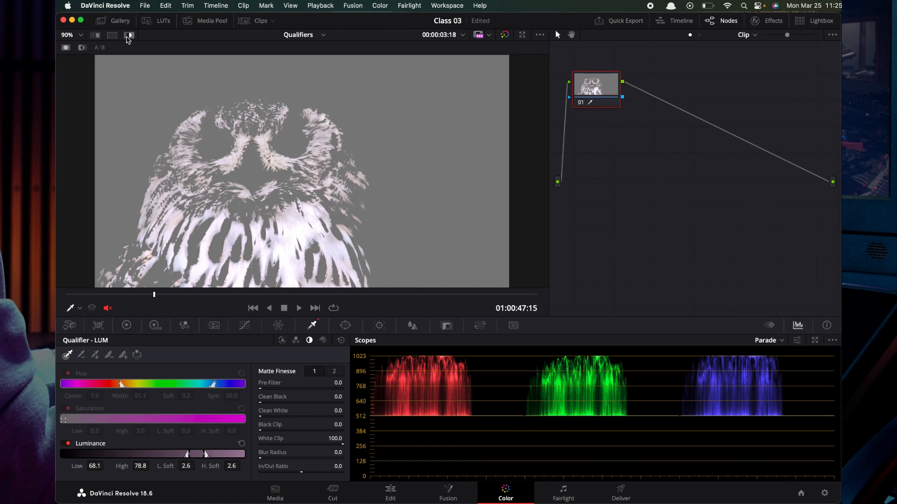
{"action": "left_click", "coordinate": [82, 48]}
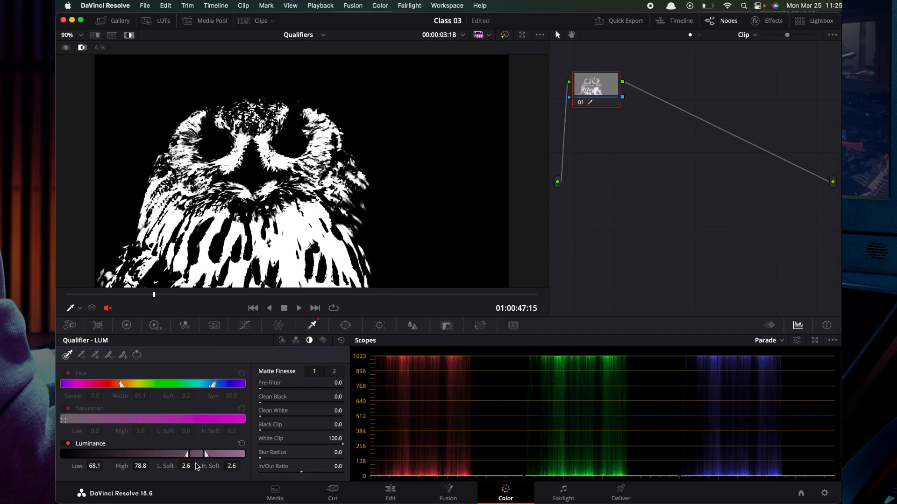
Refine the owl key with Luminance Low 62.9 and High 82.7, Pre-Filter 1.5, Clean Black 1.4 and Clean White 2.3.
{"action": "left_click_drag", "start_coordinate": [205, 456], "coordinate": [181, 456]}
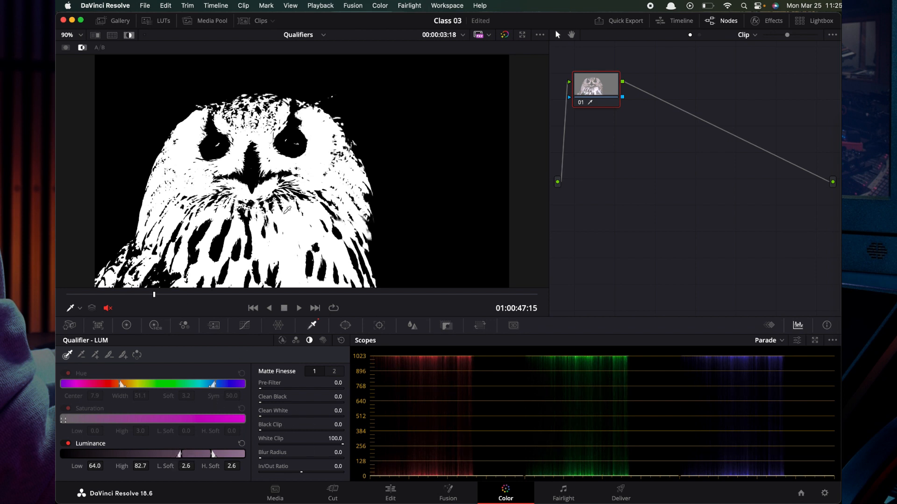
{"action": "left_click_drag", "start_coordinate": [181, 456], "coordinate": [179, 457]}
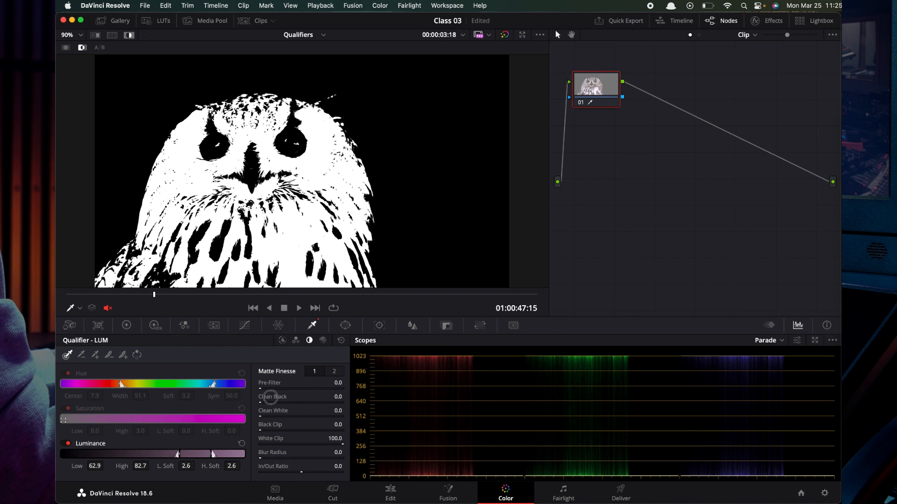
{"action": "mouse_move", "coordinate": [273, 397]}
{"action": "left_mouse_down"}
{"action": "mouse_move", "coordinate": [290, 412]}
{"action": "mouse_move", "coordinate": [282, 388]}
{"action": "left_mouse_up"}
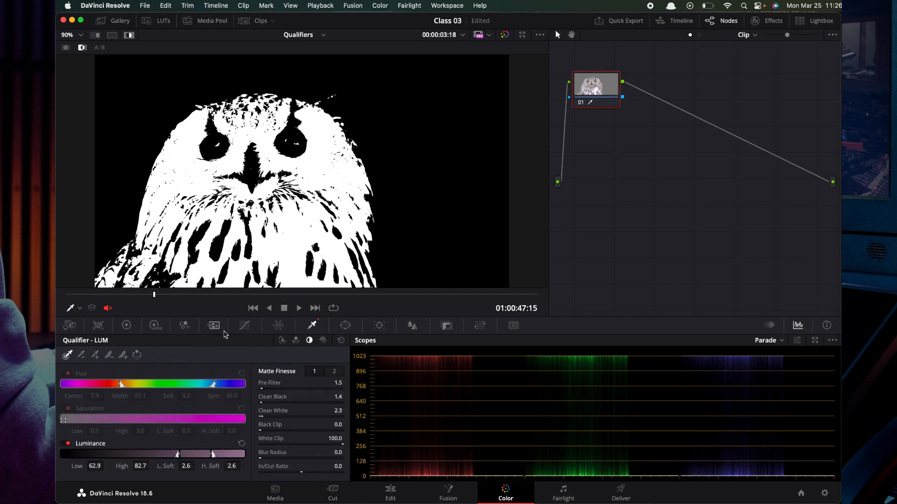
Turn off the highlight and grade the keyed feathers with Gain 1.09, Lift -0.05, Hue 52.40 and Contrast 1.098.
{"action": "left_click", "coordinate": [242, 330]}
{"action": "left_click", "coordinate": [127, 326]}
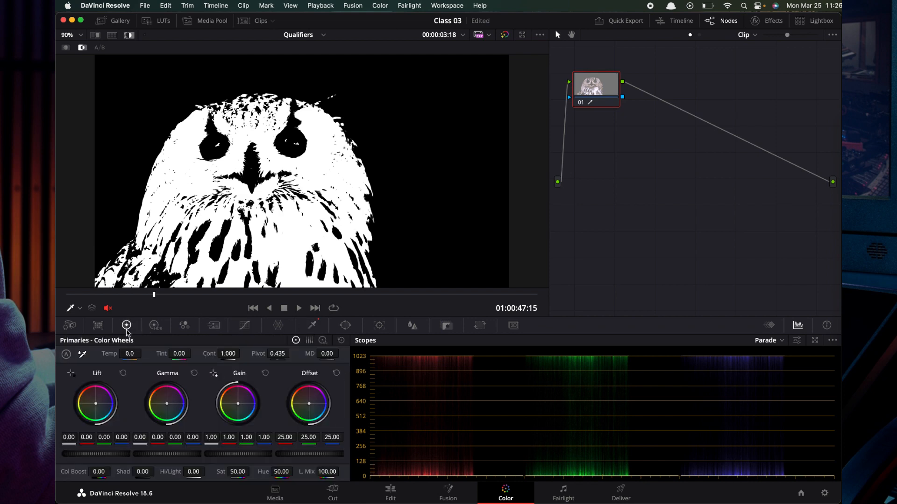
{"action": "left_click", "coordinate": [129, 36]}
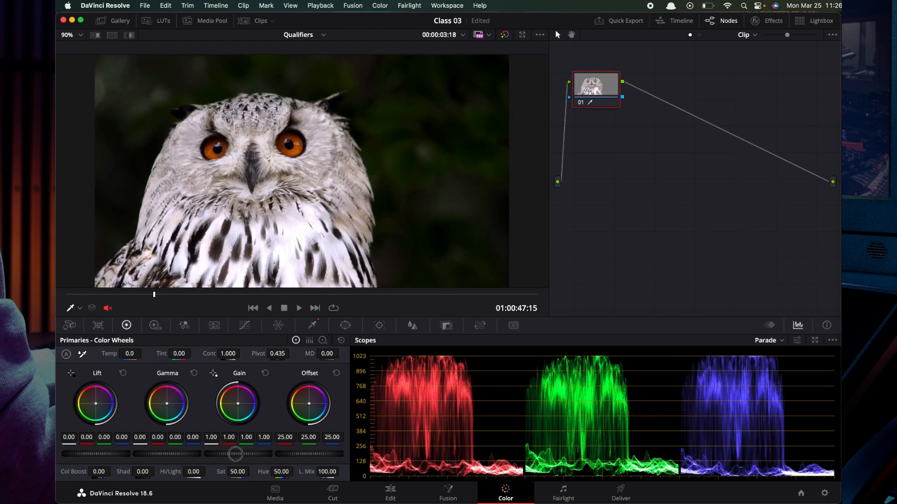
{"action": "left_click_drag", "start_coordinate": [236, 457], "coordinate": [282, 461]}
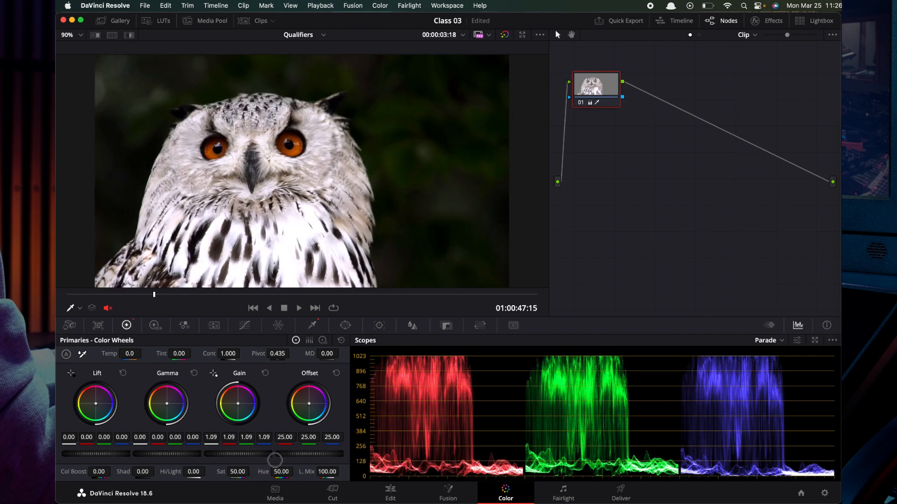
{"action": "mouse_move", "coordinate": [102, 454]}
{"action": "left_mouse_down"}
{"action": "mouse_move", "coordinate": [450, 252]}
{"action": "mouse_move", "coordinate": [95, 456]}
{"action": "left_mouse_up"}
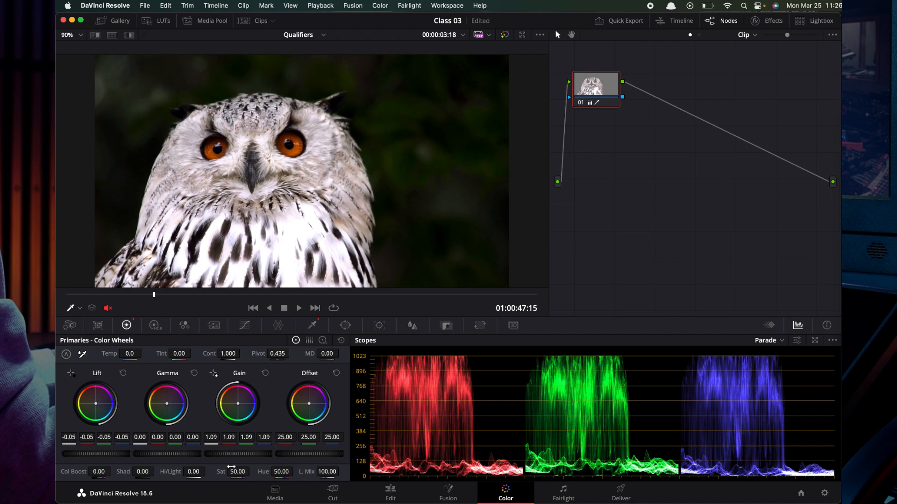
{"action": "mouse_move", "coordinate": [264, 472]}
{"action": "left_mouse_down"}
{"action": "mouse_move", "coordinate": [350, 482]}
{"action": "mouse_move", "coordinate": [258, 484]}
{"action": "left_mouse_up"}
{"action": "left_click_drag", "start_coordinate": [205, 356], "coordinate": [205, 357]}
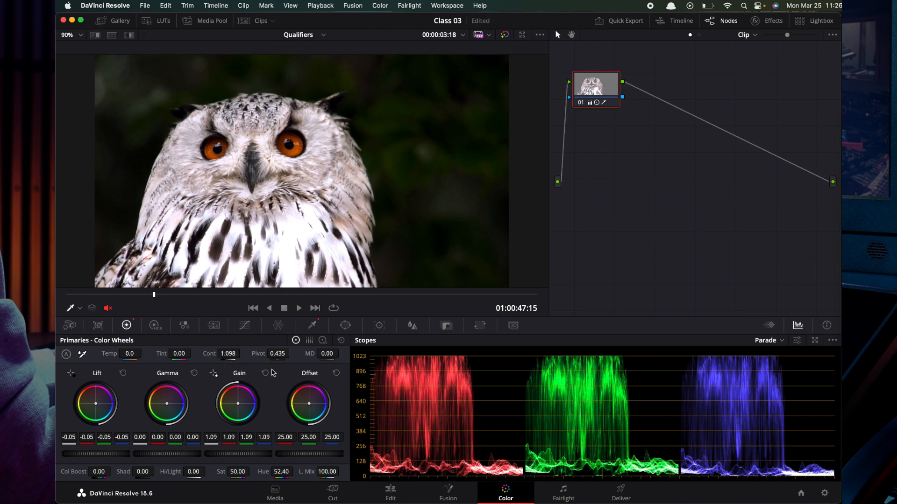
Tint the owl's feathers magenta with Gain RGB 1.17, 1.05, 1.21 and Lift RGB 0.00, -0.08, 0.02, and play back the clip.
{"action": "left_click_drag", "start_coordinate": [241, 405], "coordinate": [249, 394]}
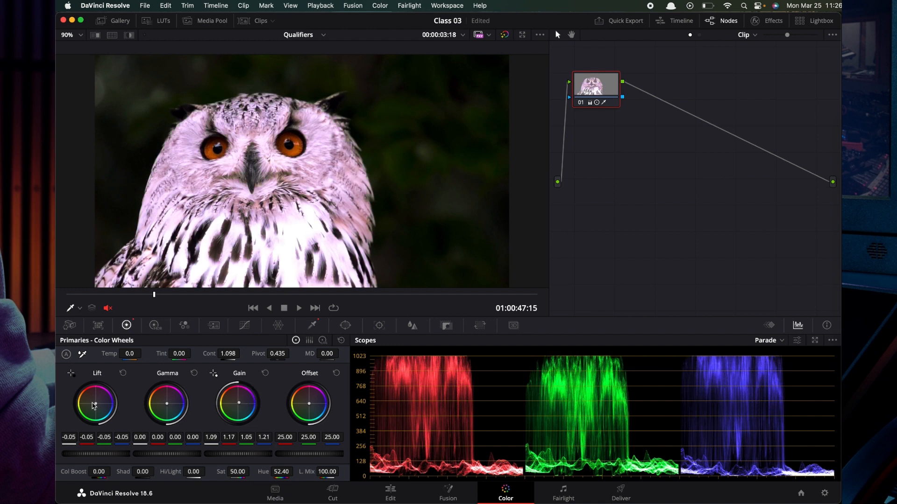
{"action": "mouse_move", "coordinate": [96, 406]}
{"action": "left_mouse_down"}
{"action": "mouse_move", "coordinate": [110, 389]}
{"action": "mouse_move", "coordinate": [104, 397]}
{"action": "left_mouse_up"}
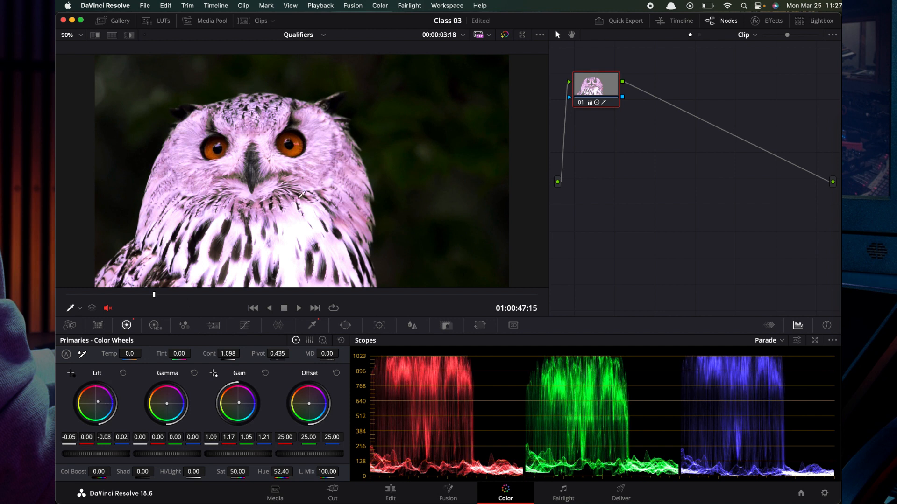
{"action": "key", "text": "space"}
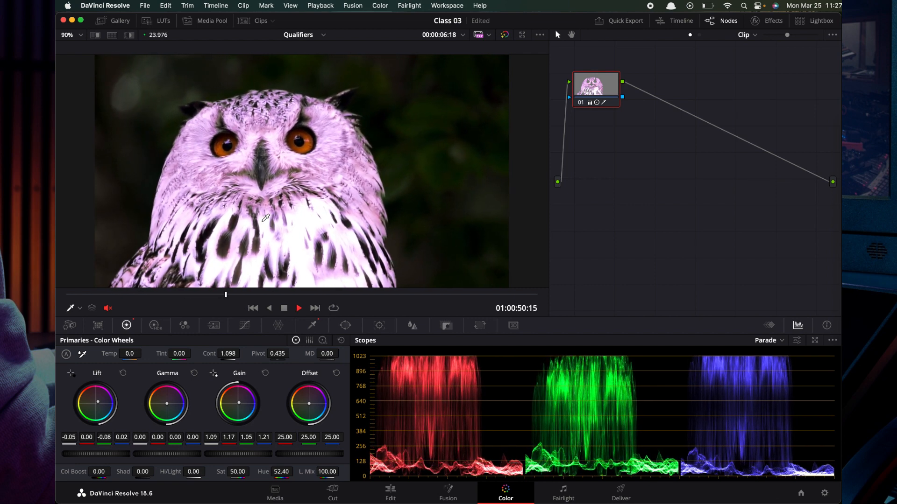
{"action": "key", "text": "space"}
Reset all grades and nodes on the owl clip.
{"action": "left_click", "coordinate": [265, 218]}
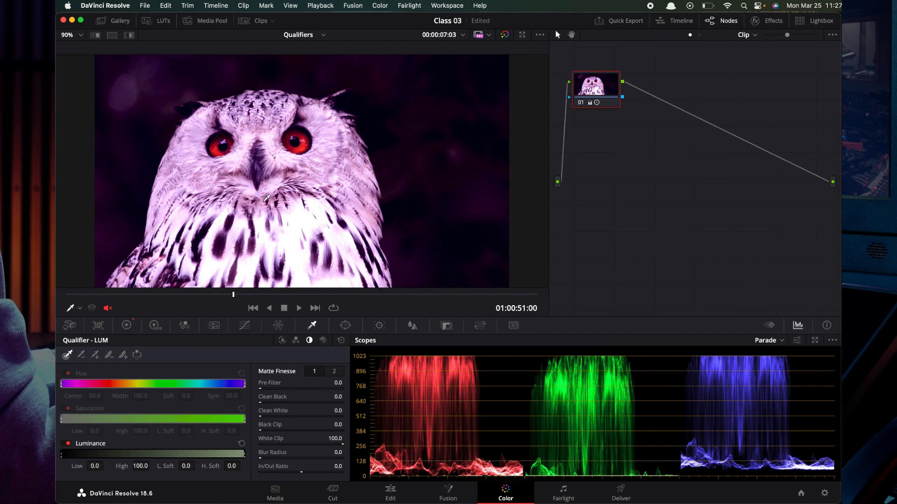
{"action": "right_click", "coordinate": [612, 154]}
{"action": "left_click", "coordinate": [628, 159]}
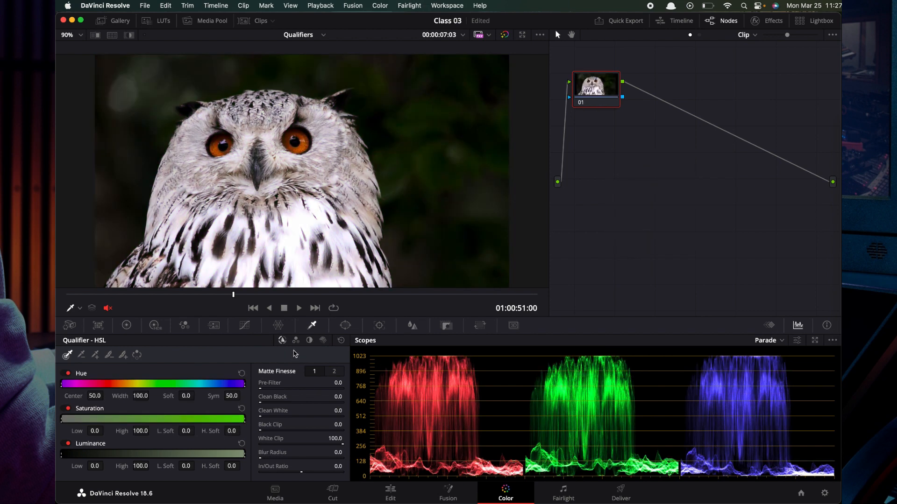
Switch to the street festival clip in an enlarged viewer and set its qualifier to 3D mode.
{"action": "left_click", "coordinate": [323, 340]}
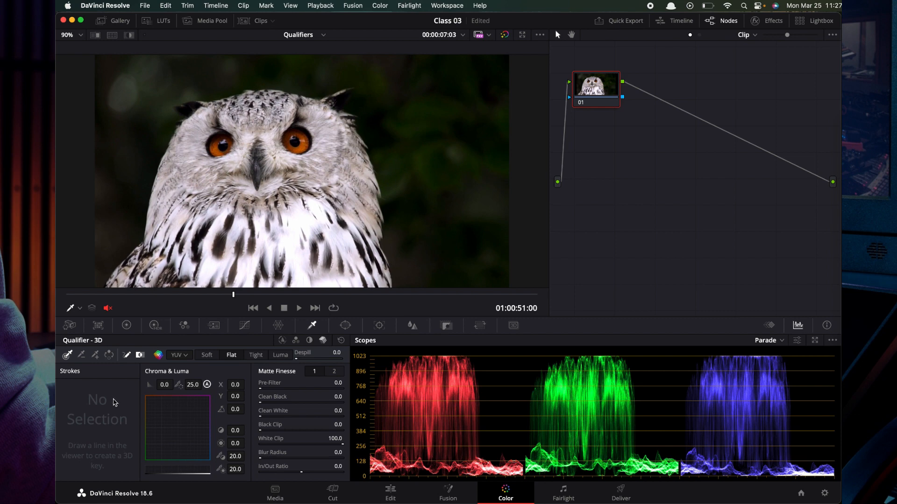
{"action": "left_click", "coordinate": [260, 21]}
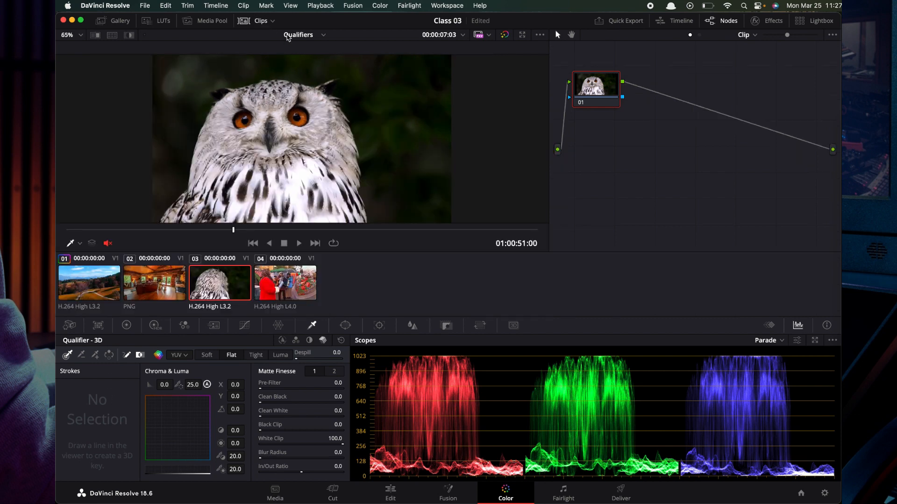
{"action": "left_click", "coordinate": [296, 288]}
{"action": "left_click", "coordinate": [261, 21]}
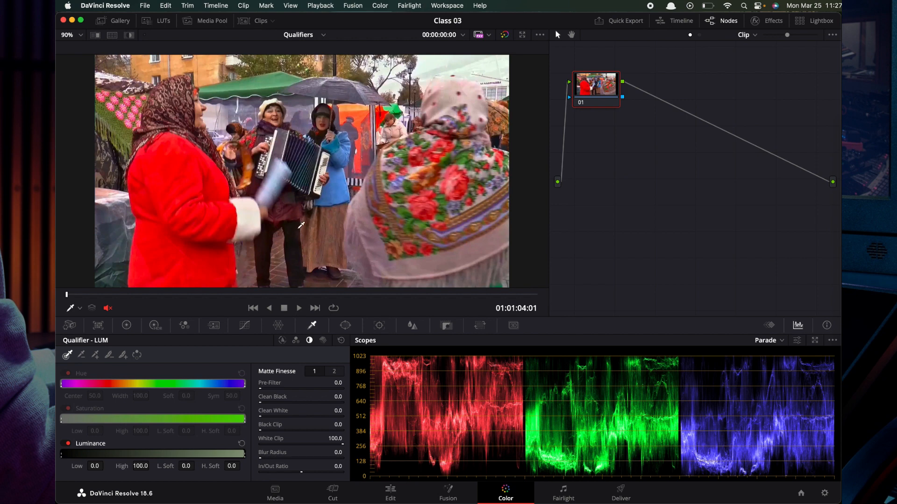
{"action": "left_click", "coordinate": [323, 341]}
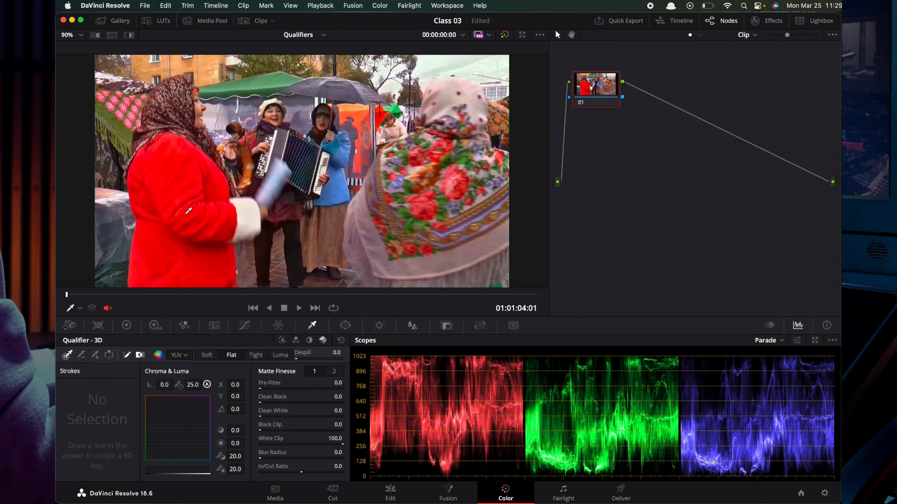
Key the red coat with a 3D qualifier stroke, and add strokes on the blue jacket and the green canopy.
{"action": "left_click", "coordinate": [178, 184]}
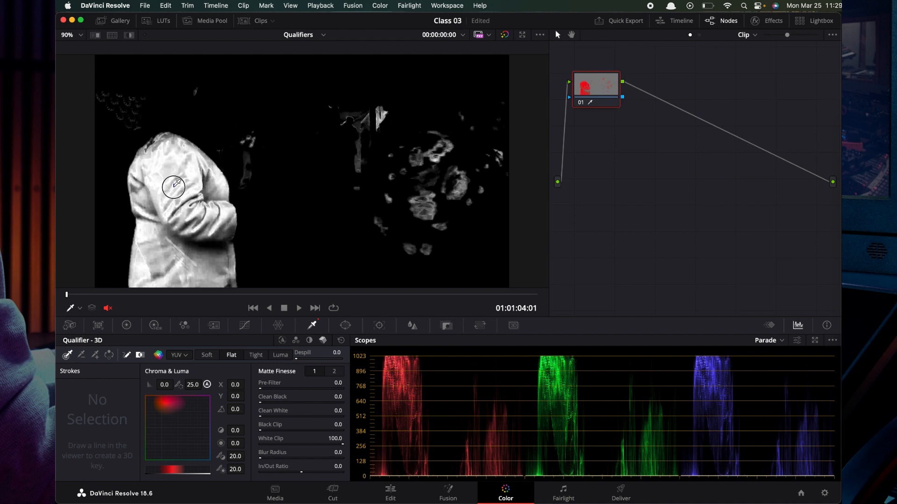
{"action": "mouse_move", "coordinate": [158, 216]}
{"action": "left_mouse_down"}
{"action": "mouse_move", "coordinate": [152, 259]}
{"action": "mouse_move", "coordinate": [169, 262]}
{"action": "mouse_move", "coordinate": [201, 240]}
{"action": "mouse_move", "coordinate": [203, 226]}
{"action": "mouse_move", "coordinate": [150, 193]}
{"action": "left_mouse_up"}
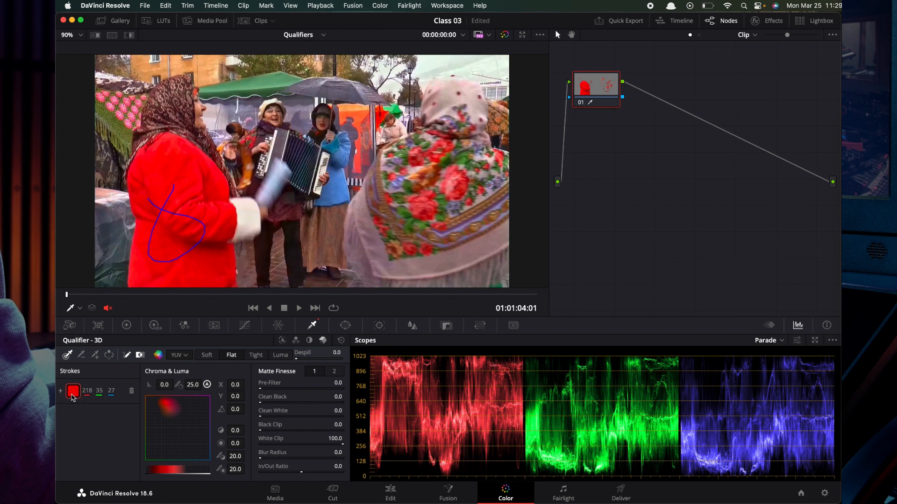
{"action": "left_click", "coordinate": [96, 357]}
{"action": "left_click", "coordinate": [343, 148]}
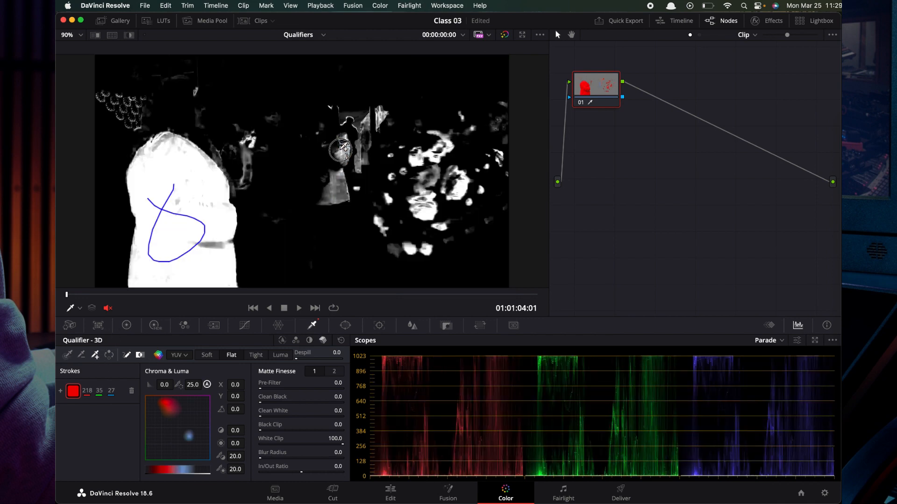
{"action": "left_click_drag", "start_coordinate": [342, 149], "coordinate": [340, 196]}
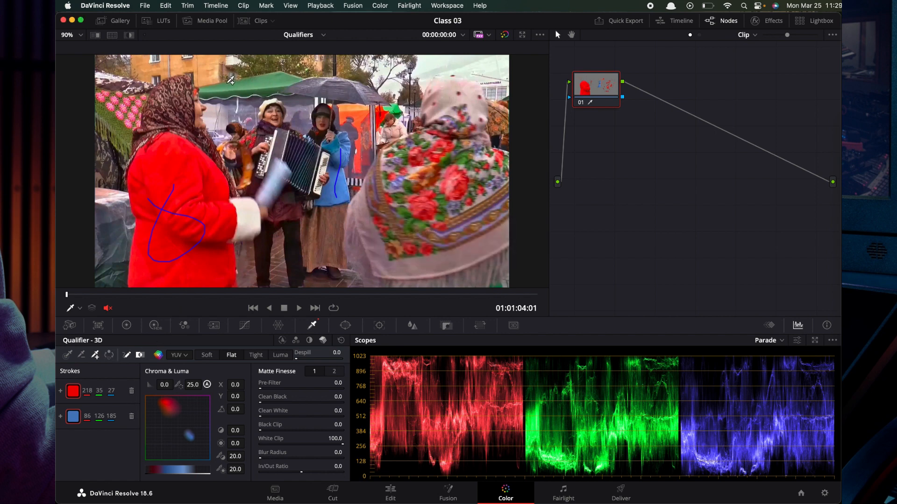
{"action": "left_click_drag", "start_coordinate": [220, 89], "coordinate": [281, 76]}
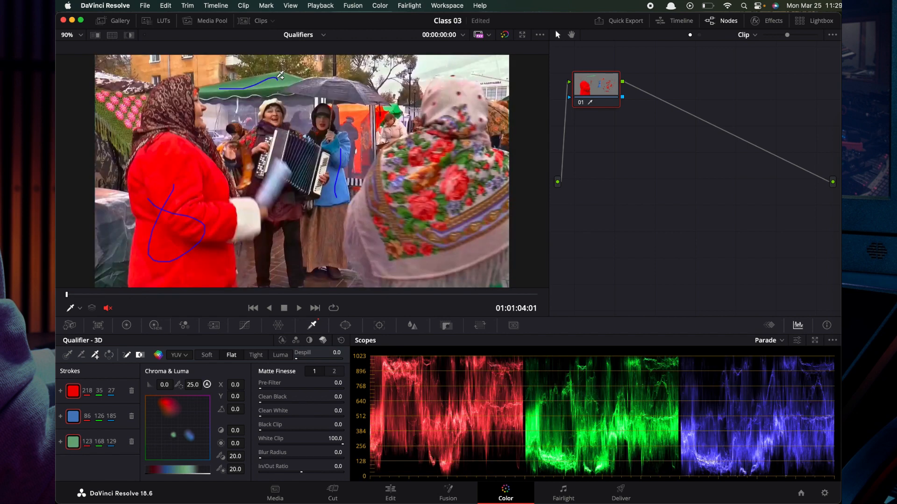
Examine the three-colour selection in the black-and-white and colour highlight views, and turn the highlight off.
{"action": "left_click", "coordinate": [129, 35]}
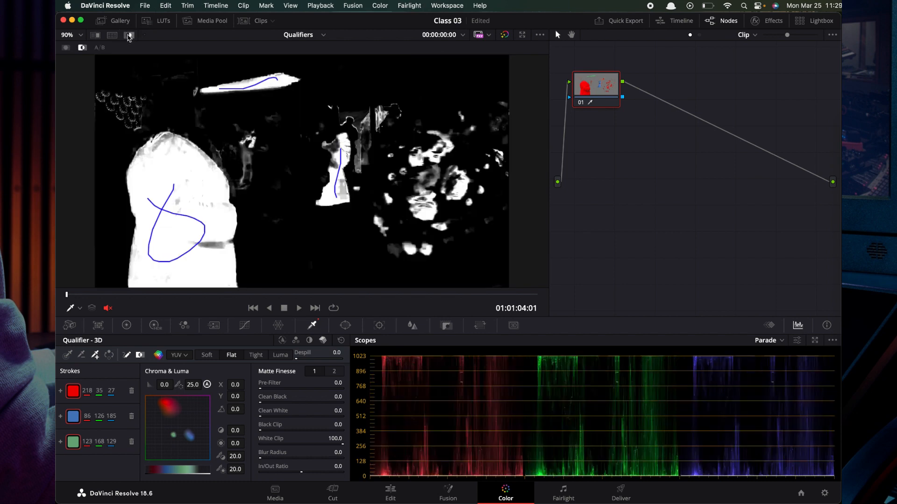
{"action": "left_click", "coordinate": [67, 47]}
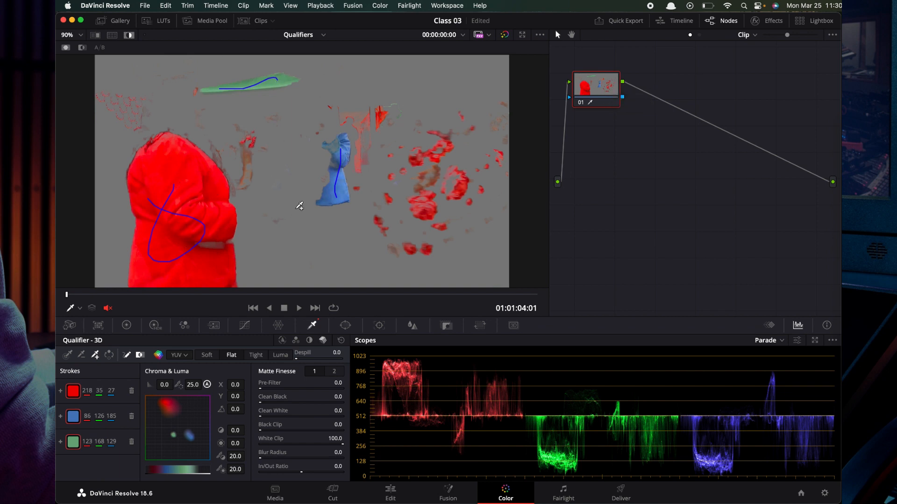
{"action": "left_click", "coordinate": [129, 35]}
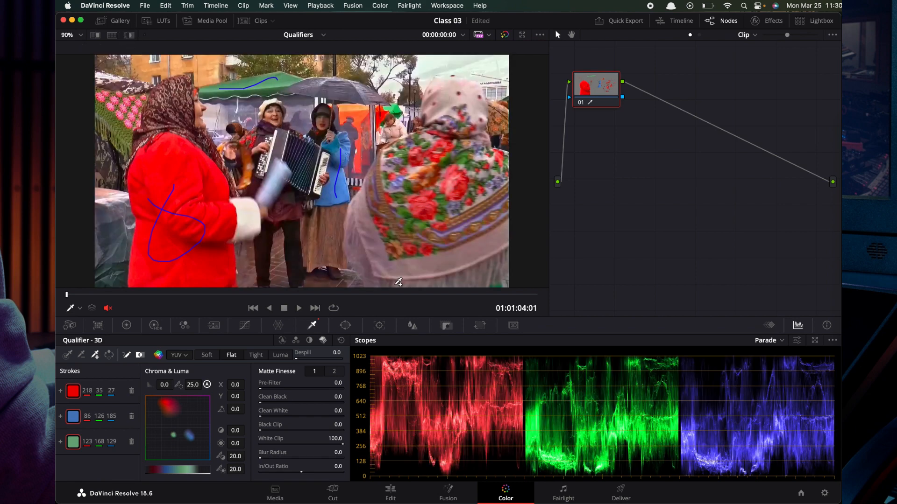